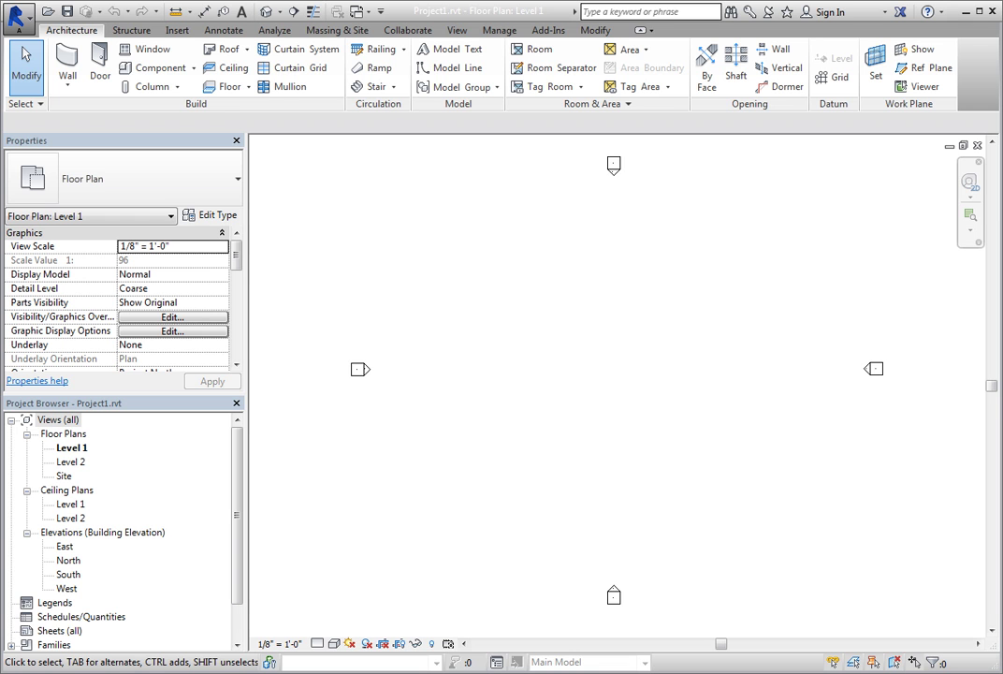
Draw three separate, parallel horizontal walls, each about 33' long and spaced about 20' 6" and 23' 6" apart, with wall chaining turned off
click(81, 58)
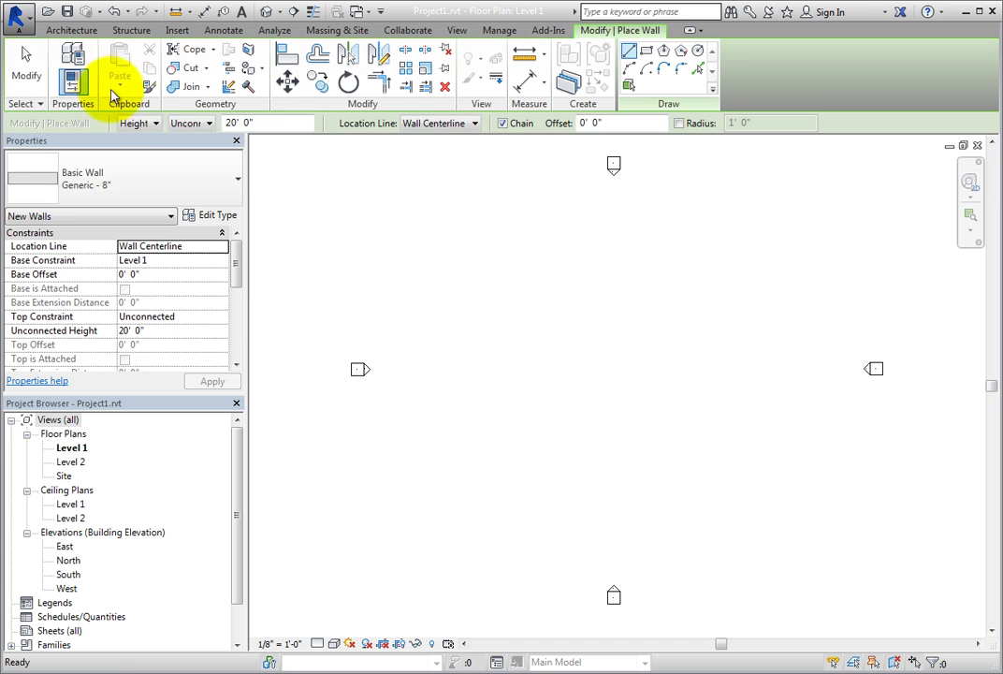
click(503, 124)
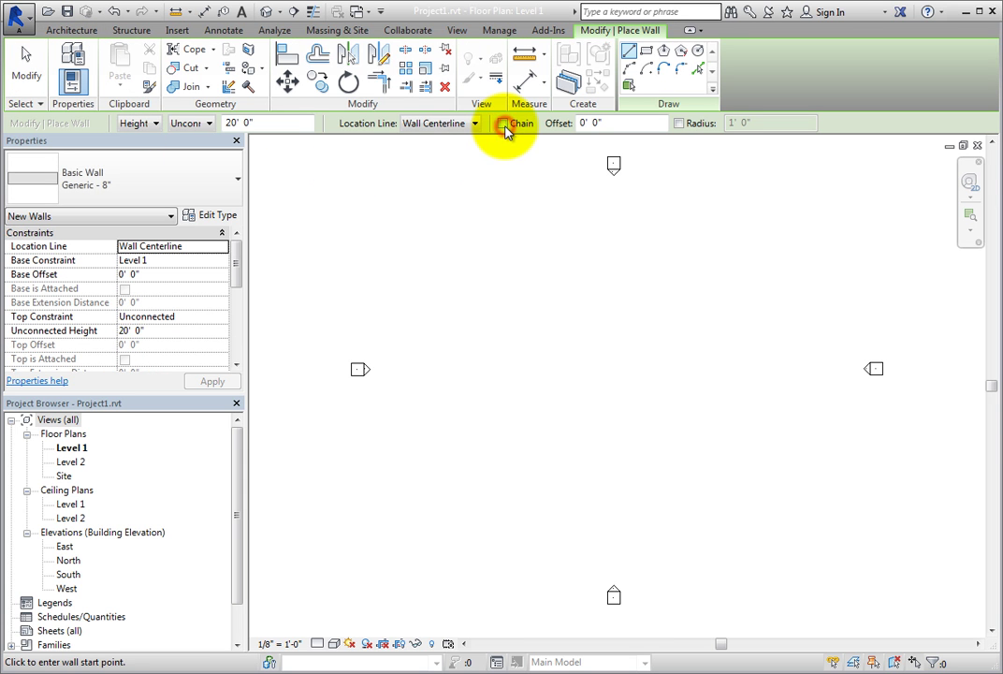
click(467, 289)
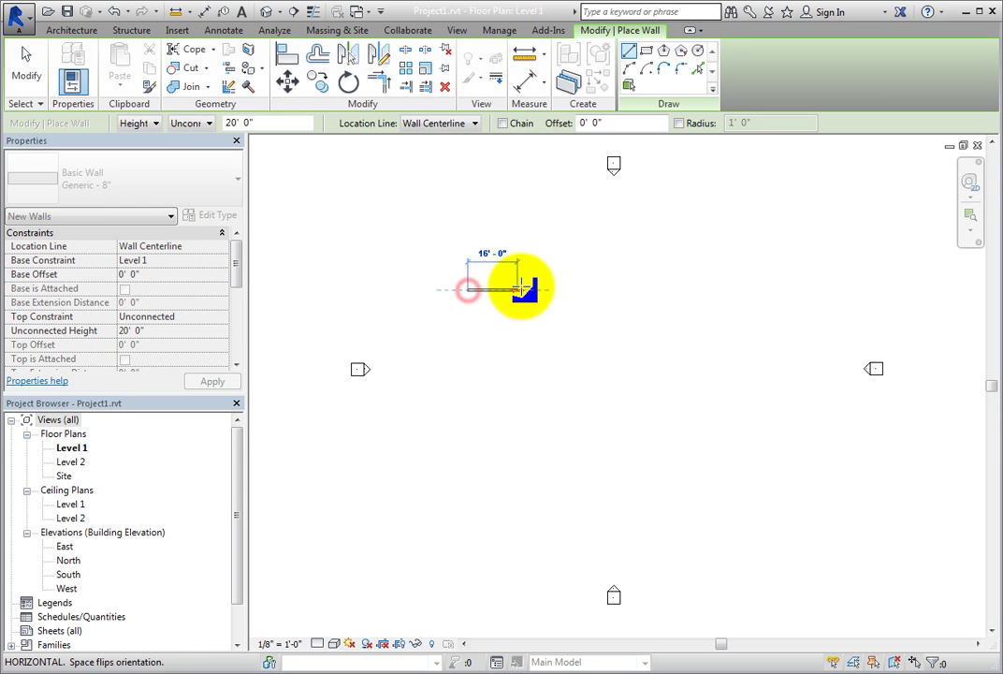
click(570, 289)
click(468, 352)
click(570, 352)
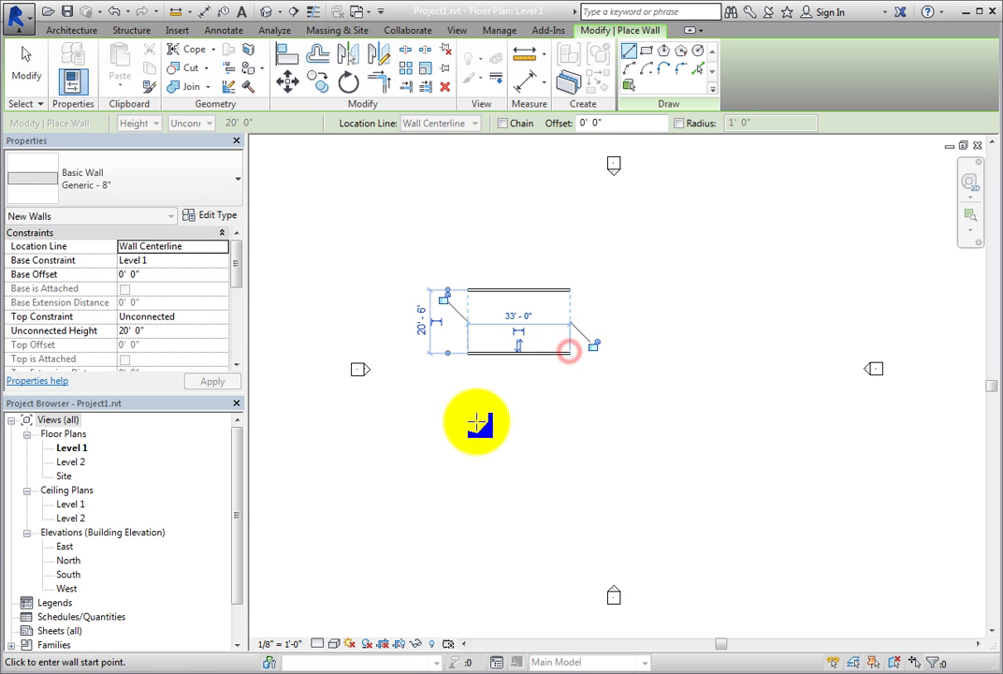
click(468, 426)
click(570, 426)
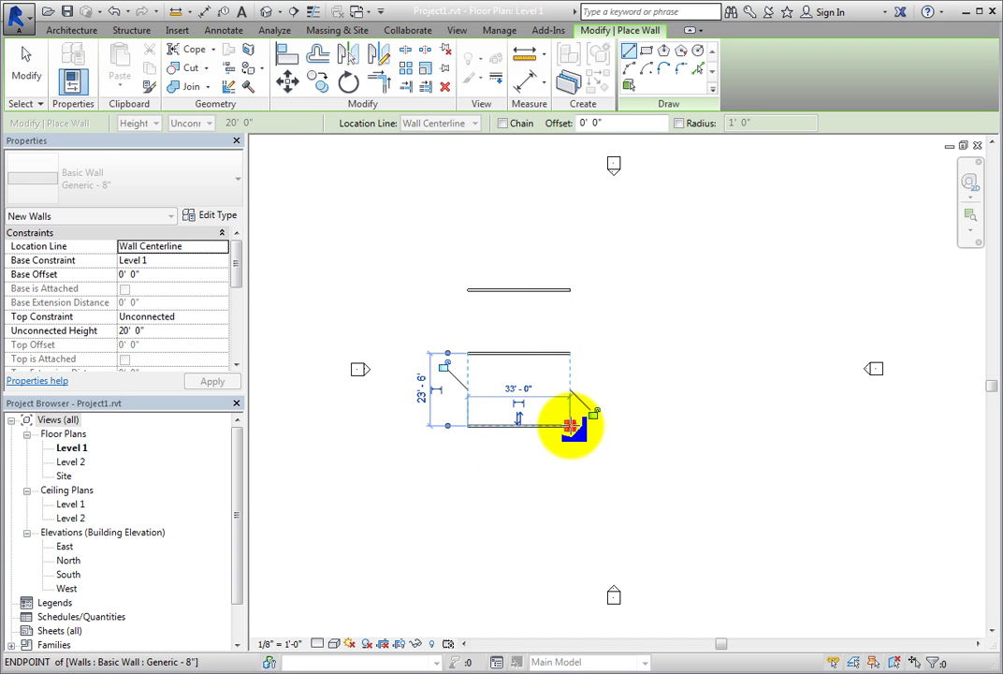
Draw a vertical wall about 68' long east of the horizontal walls and a sloping wall about 90' long at 60° beyond it
click(656, 254)
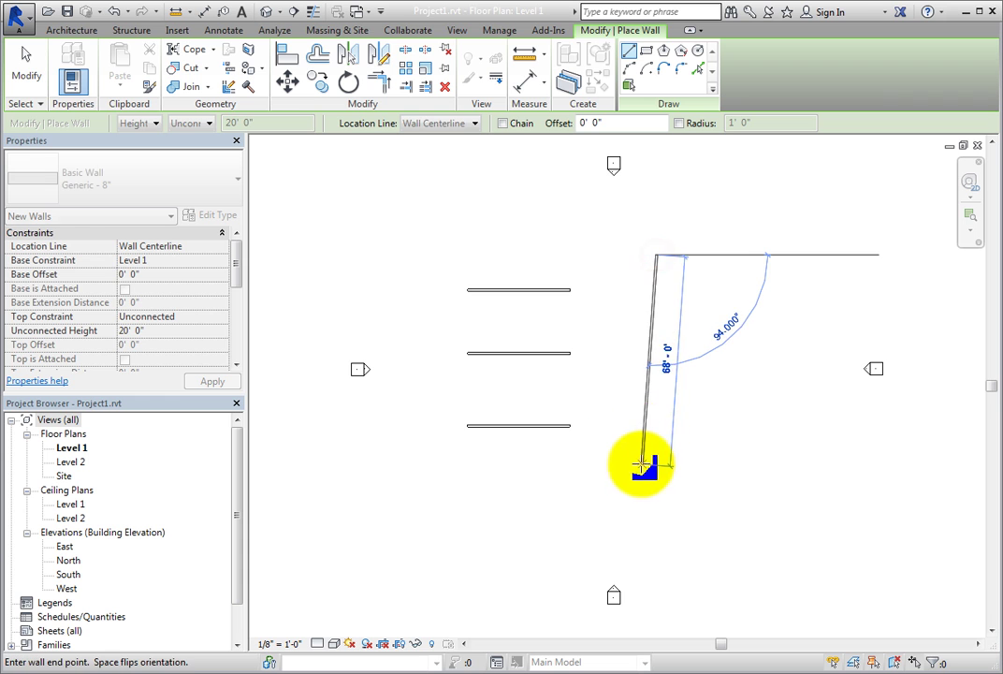
click(656, 463)
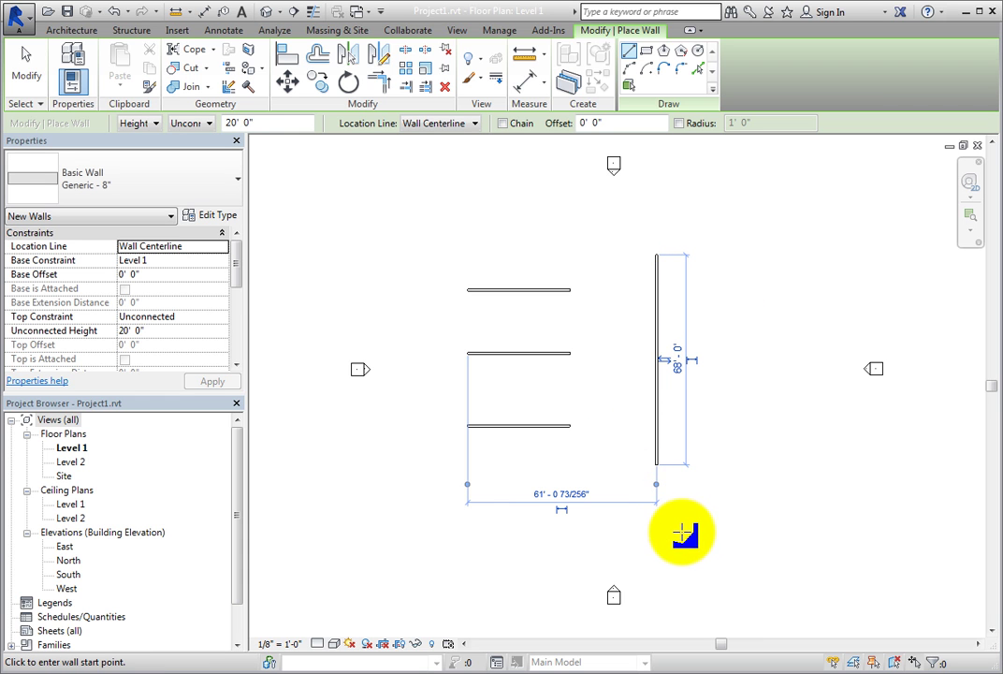
click(693, 570)
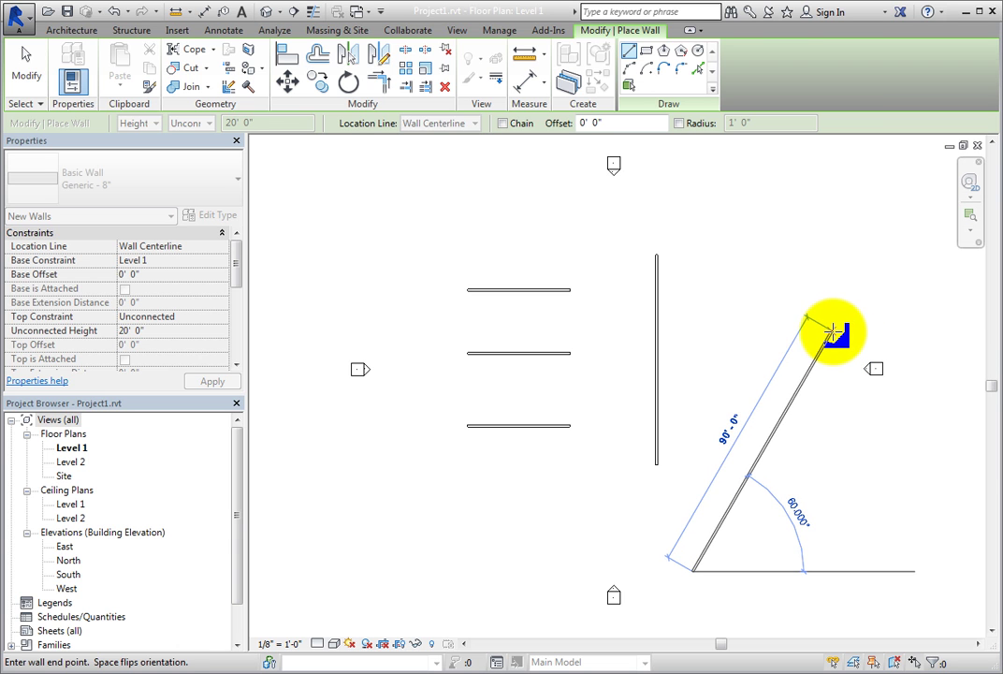
click(832, 333)
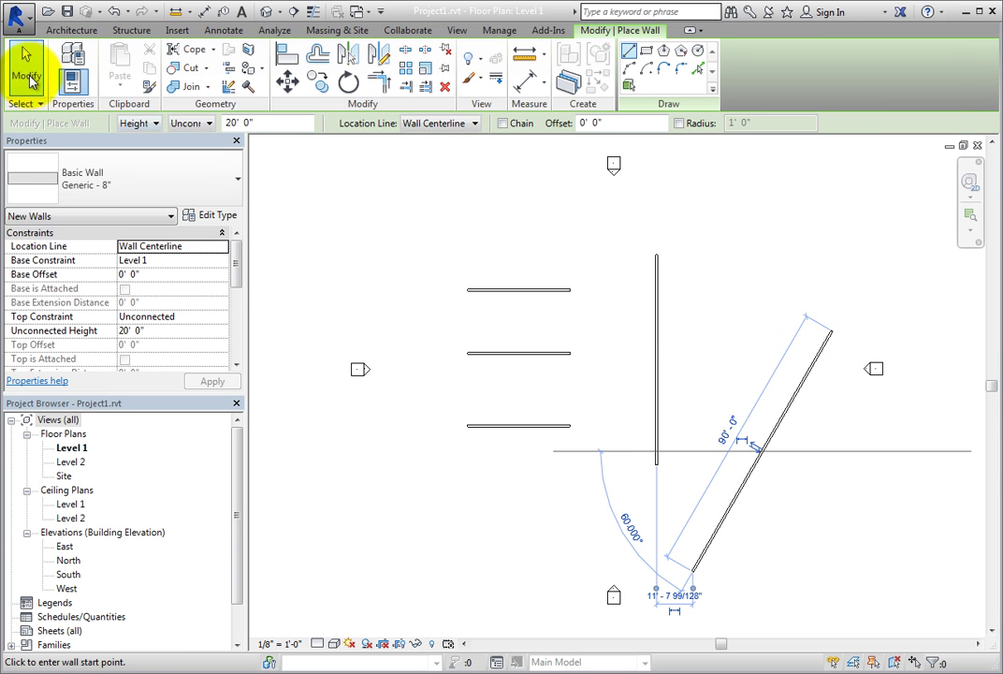
click(26, 68)
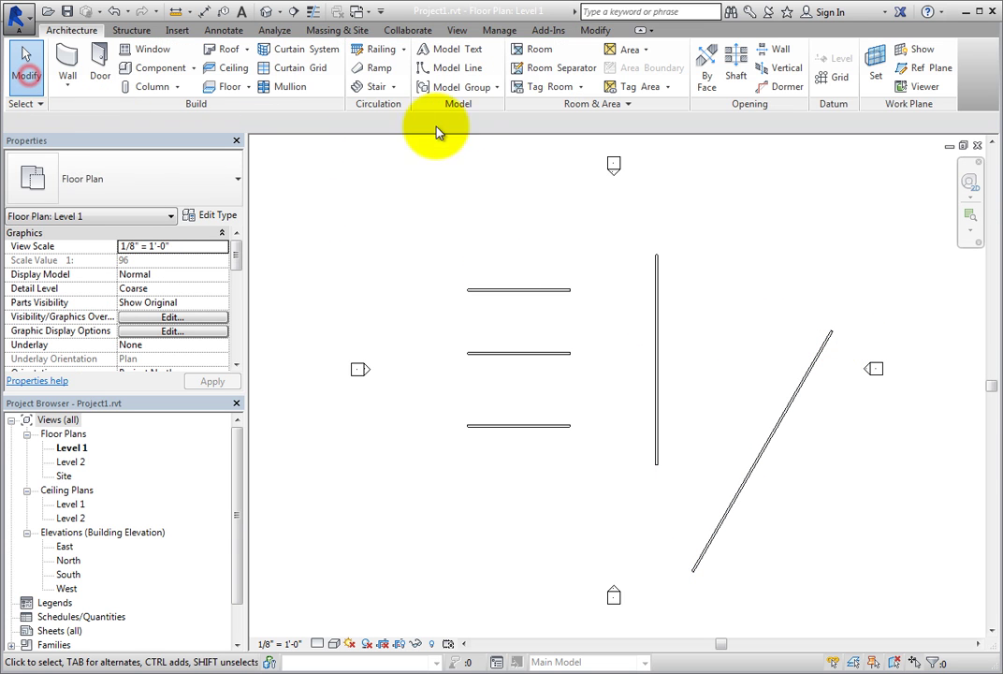
Use Trim/Extend to Corner to join the lower ends of the sloping wall and the vertical wall
click(596, 30)
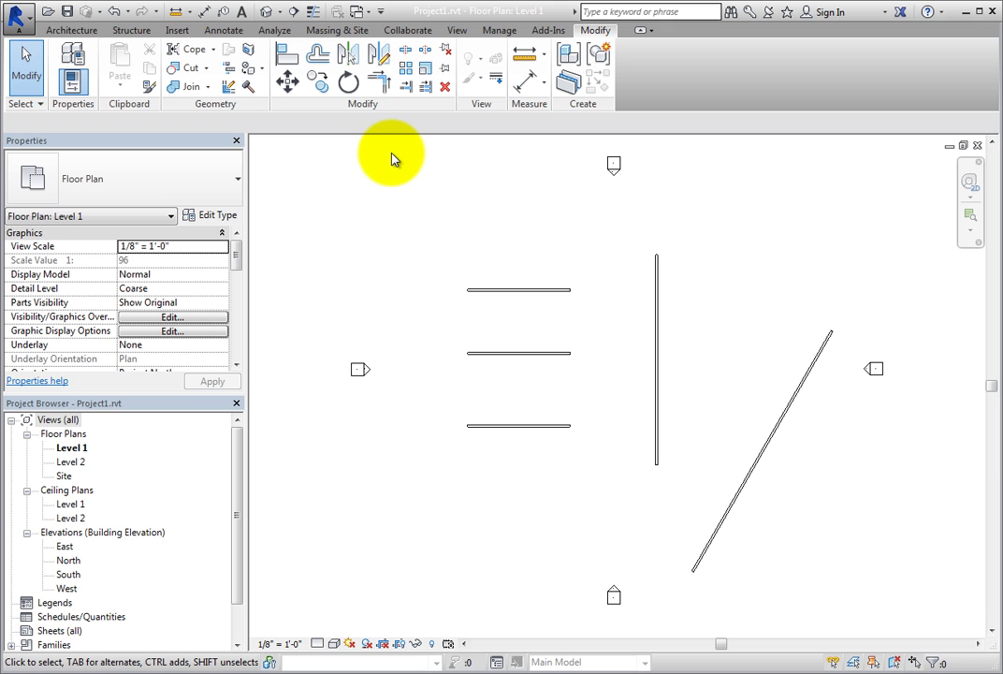
click(383, 97)
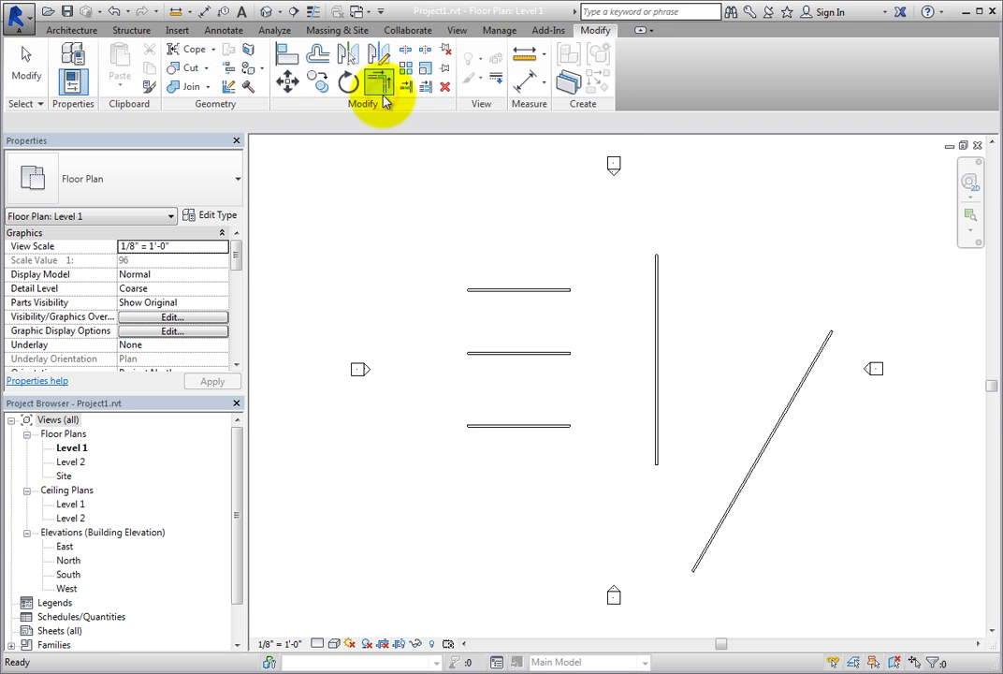
click(434, 202)
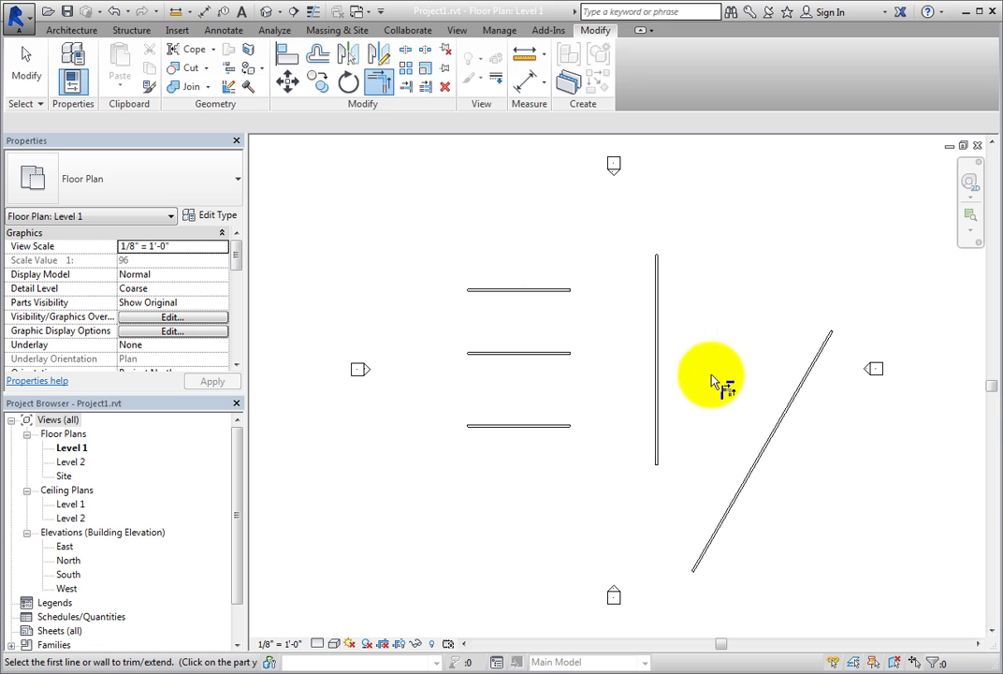
click(782, 420)
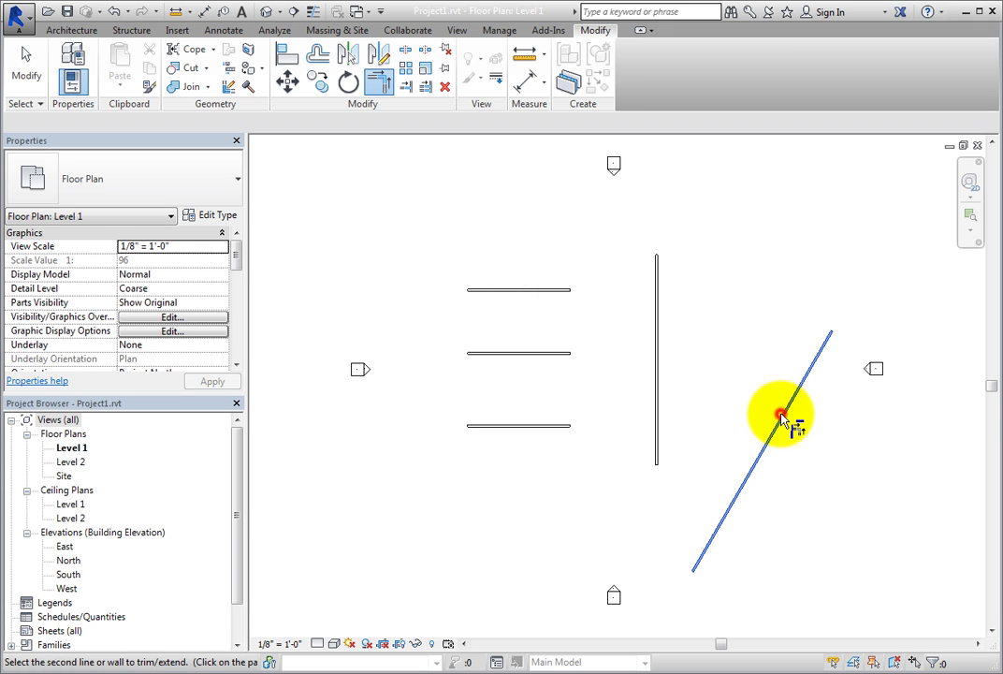
click(659, 374)
middle_drag(694, 398, 667, 341)
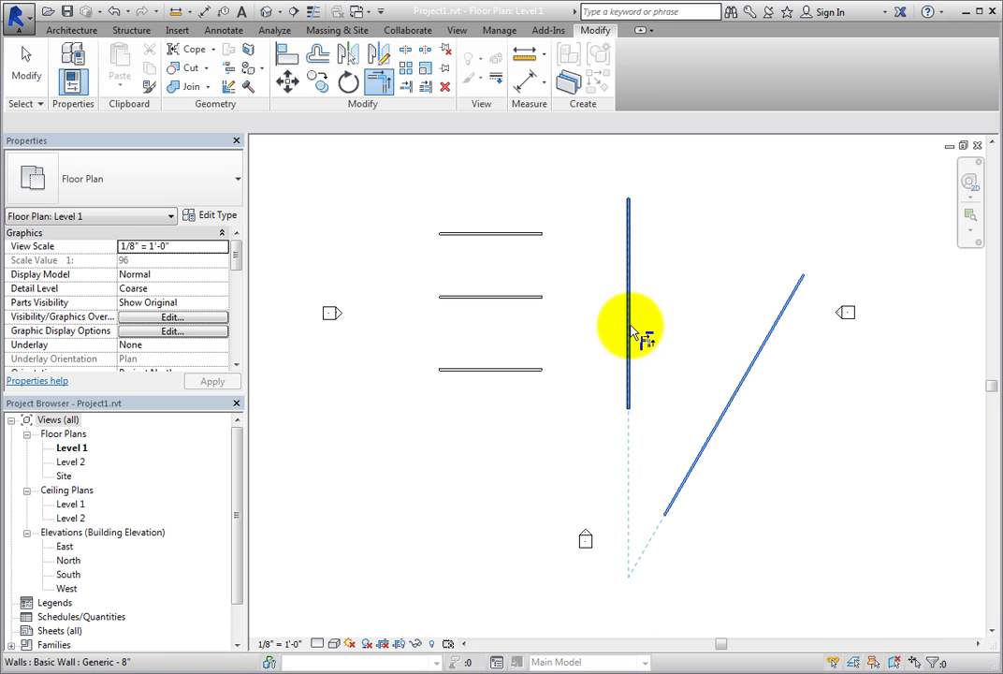
click(630, 330)
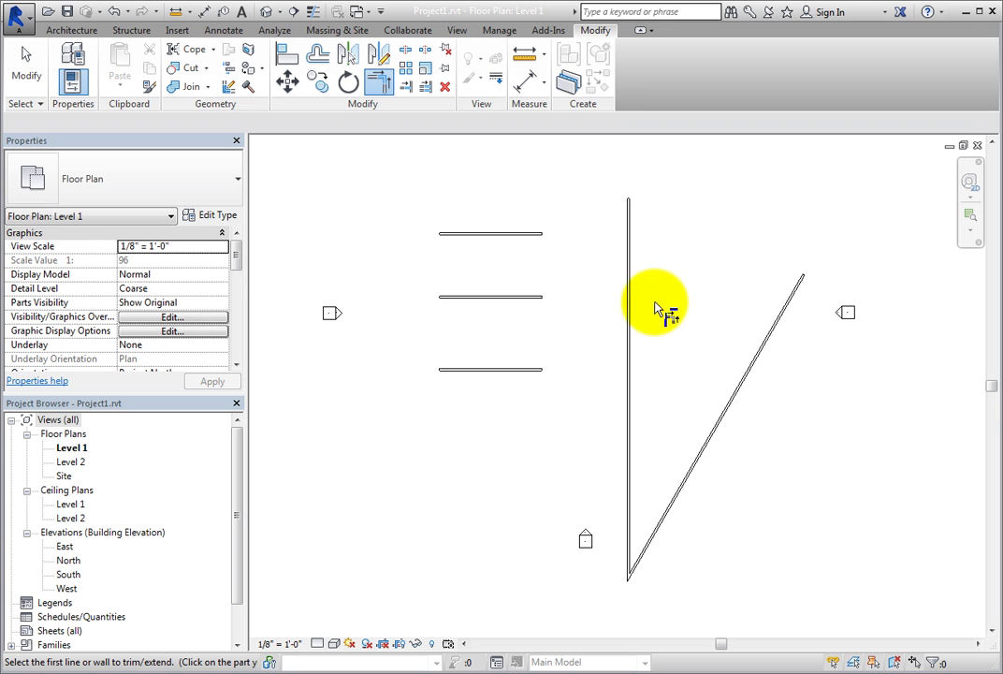
Try cornering the uppermost horizontal wall with the vertical wall, keeping the vertical wall's portion above the intersection, and undo it
click(517, 235)
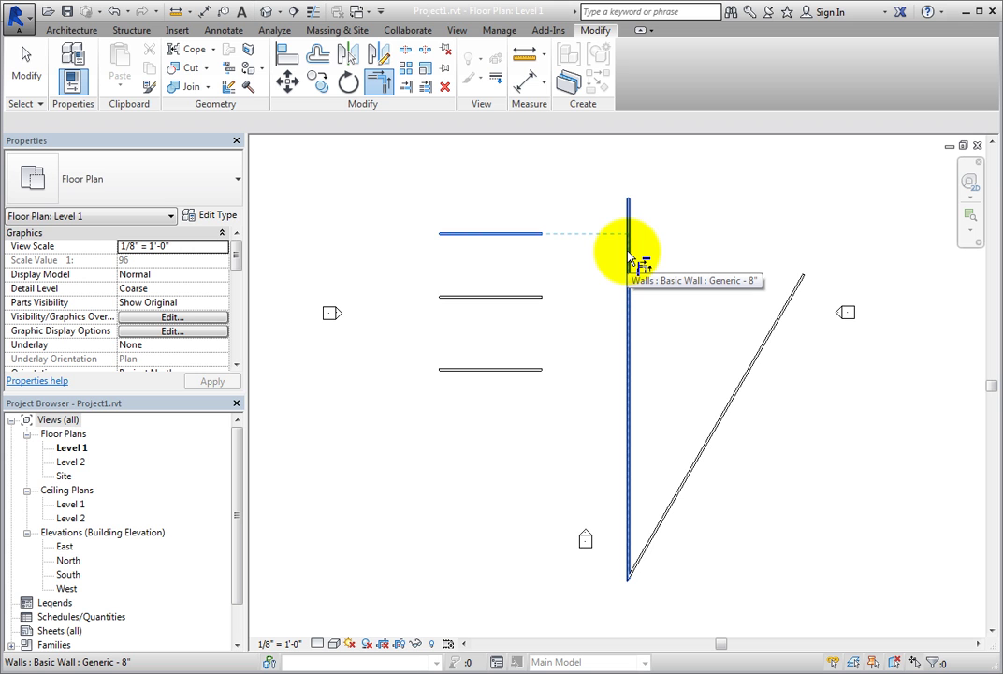
scroll(629, 257, up, 3)
middle_drag(629, 258, 731, 355)
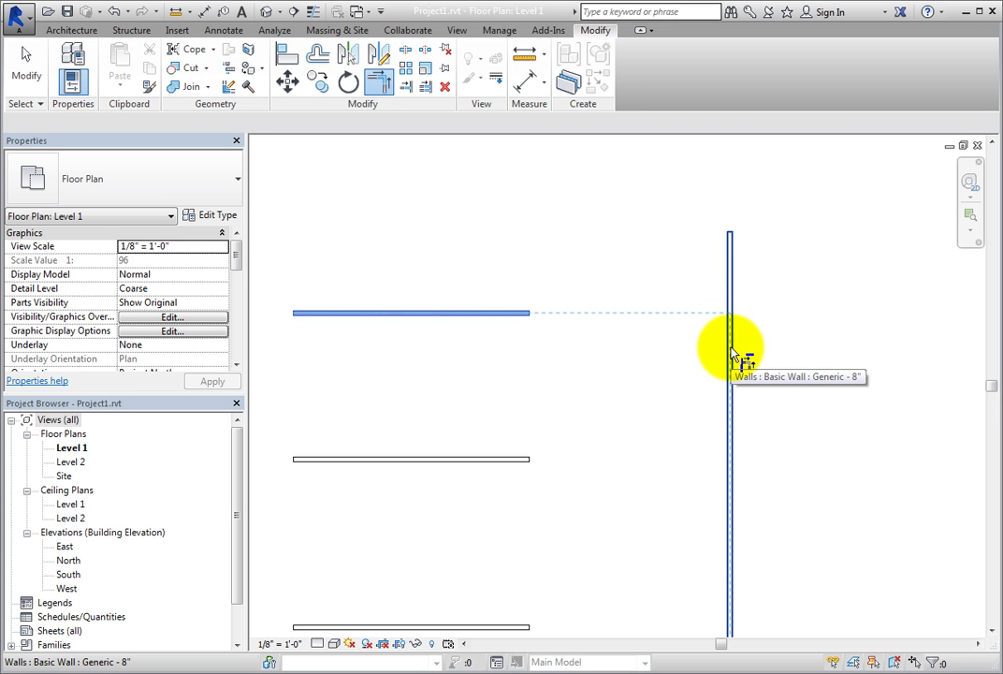
click(731, 286)
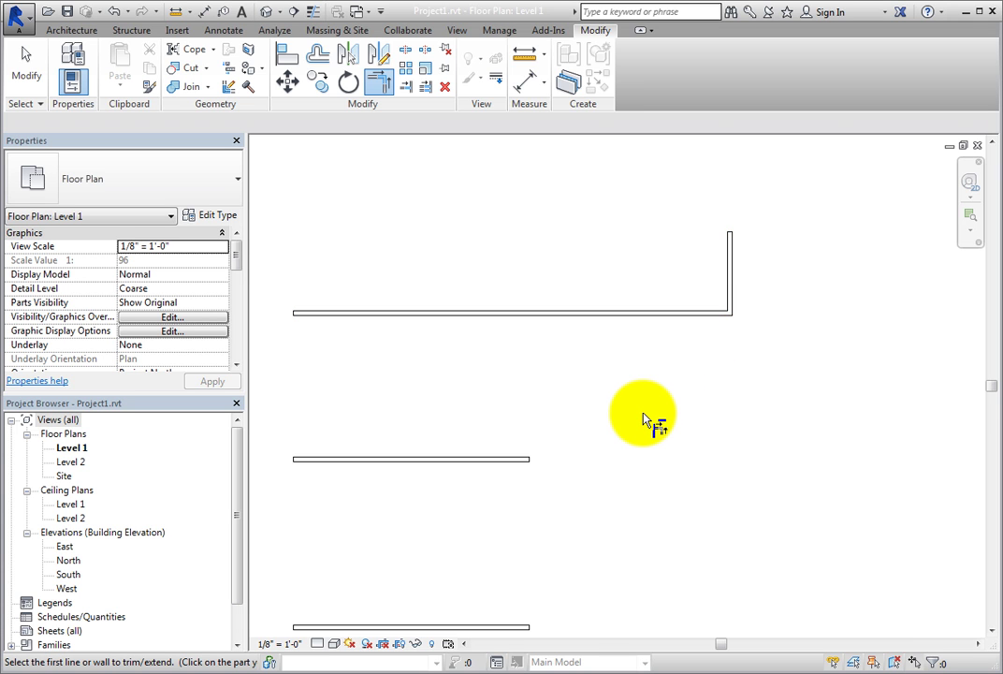
click(114, 13)
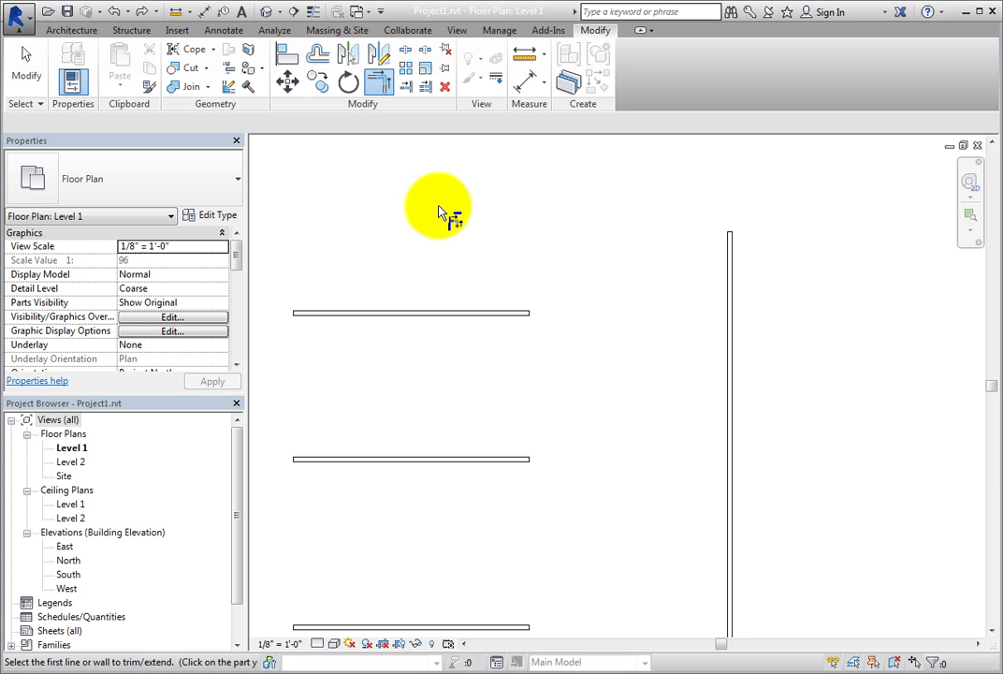
Join the uppermost horizontal wall and the vertical wall into a corner, keeping the vertical wall's portion below the intersection
click(466, 313)
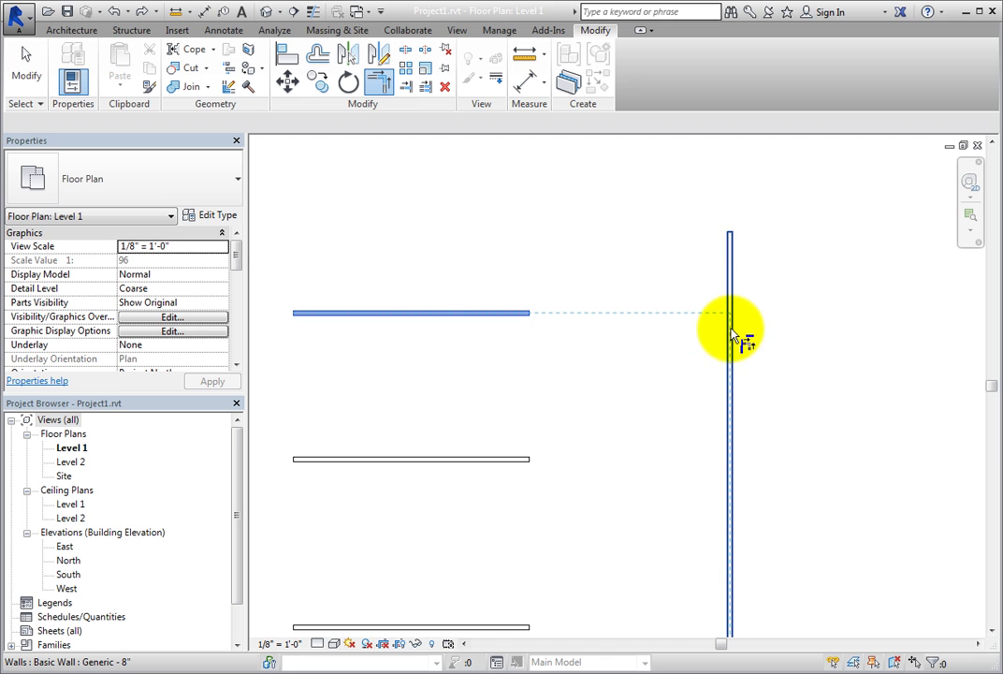
click(731, 378)
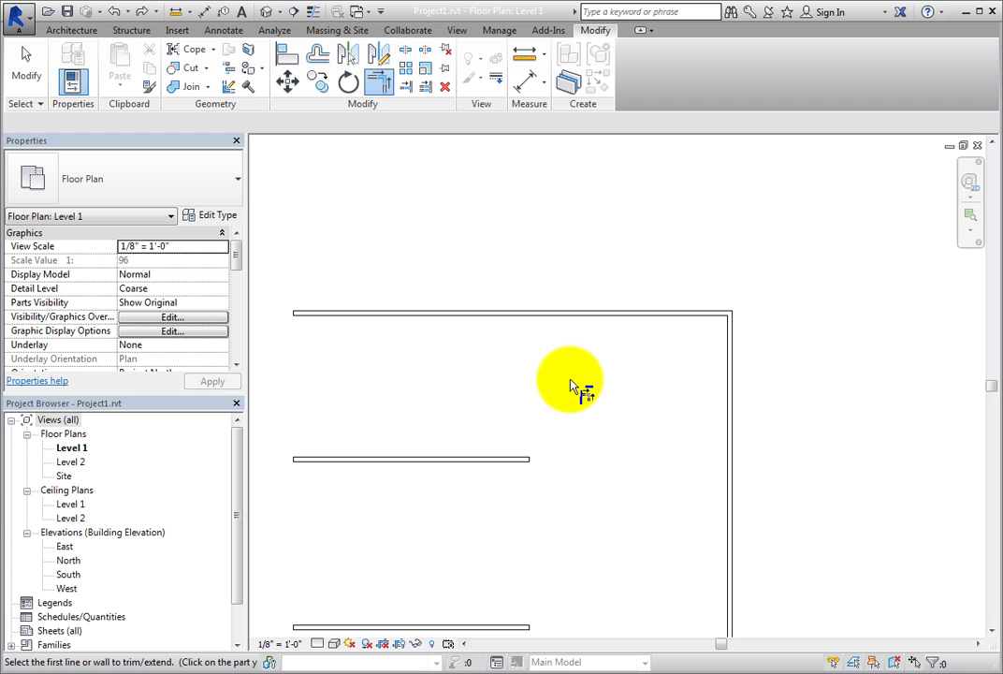
Use Trim/Extend Single Element to extend the middle horizontal wall to the vertical wall
scroll(570, 382, down, 3)
middle_drag(573, 384, 548, 293)
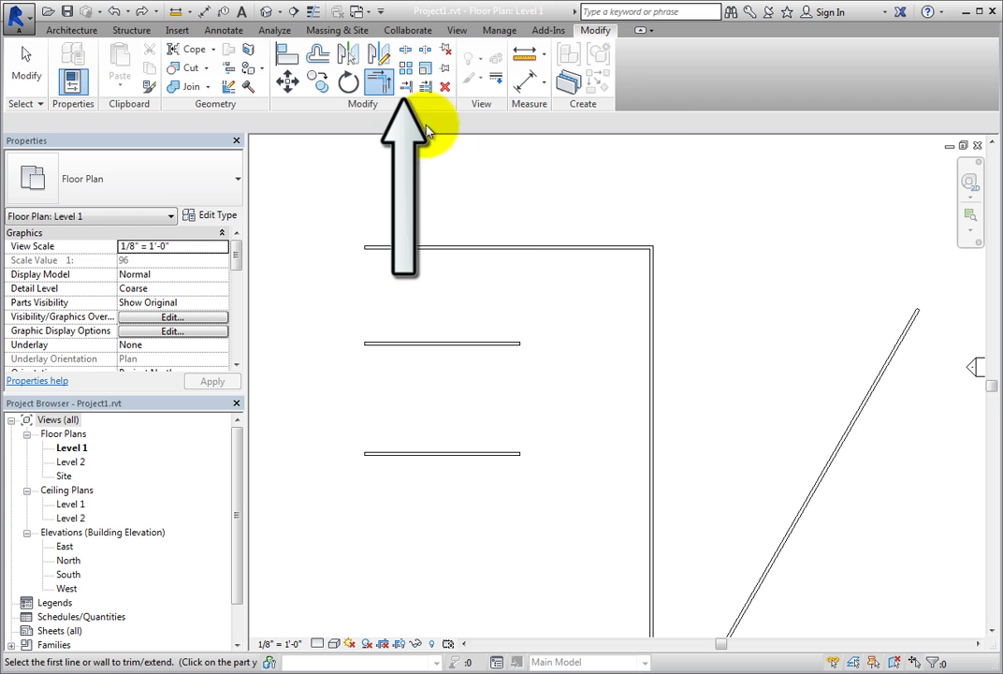
click(408, 92)
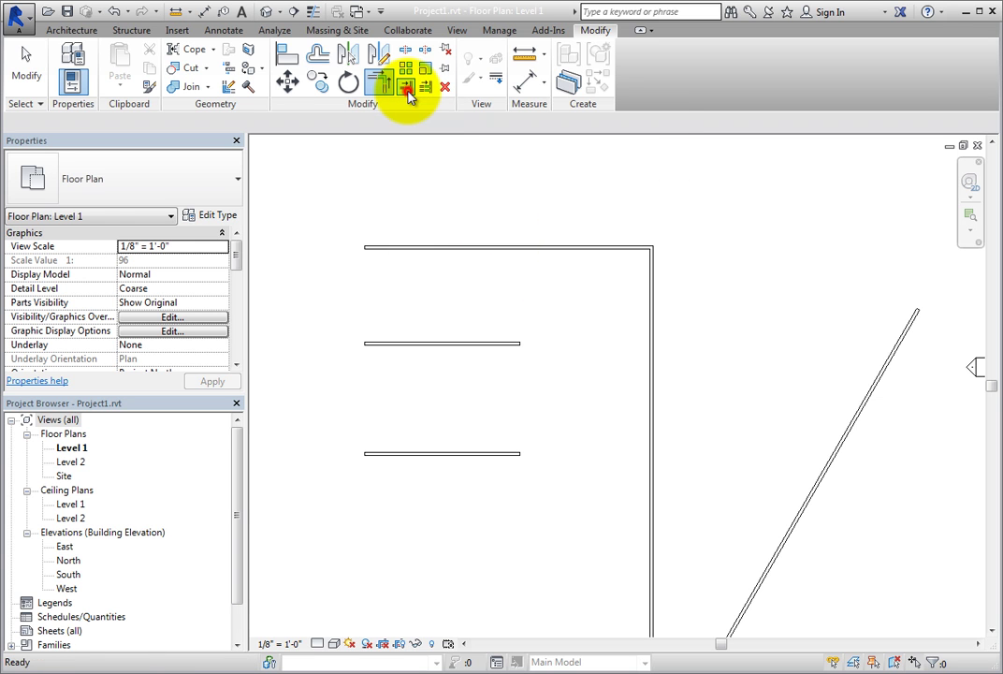
click(472, 188)
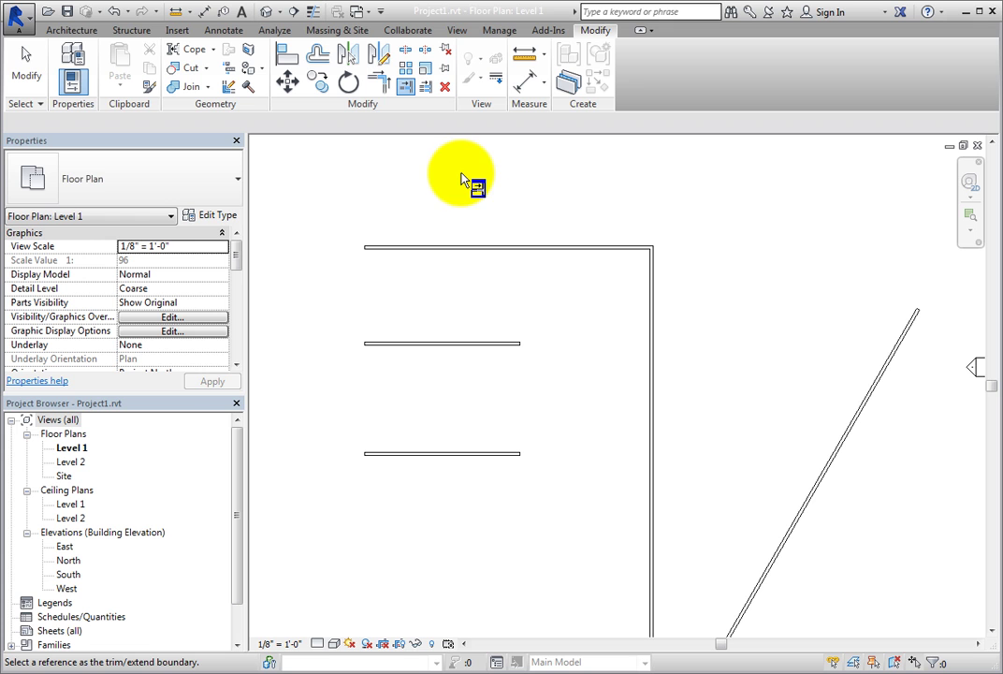
click(654, 296)
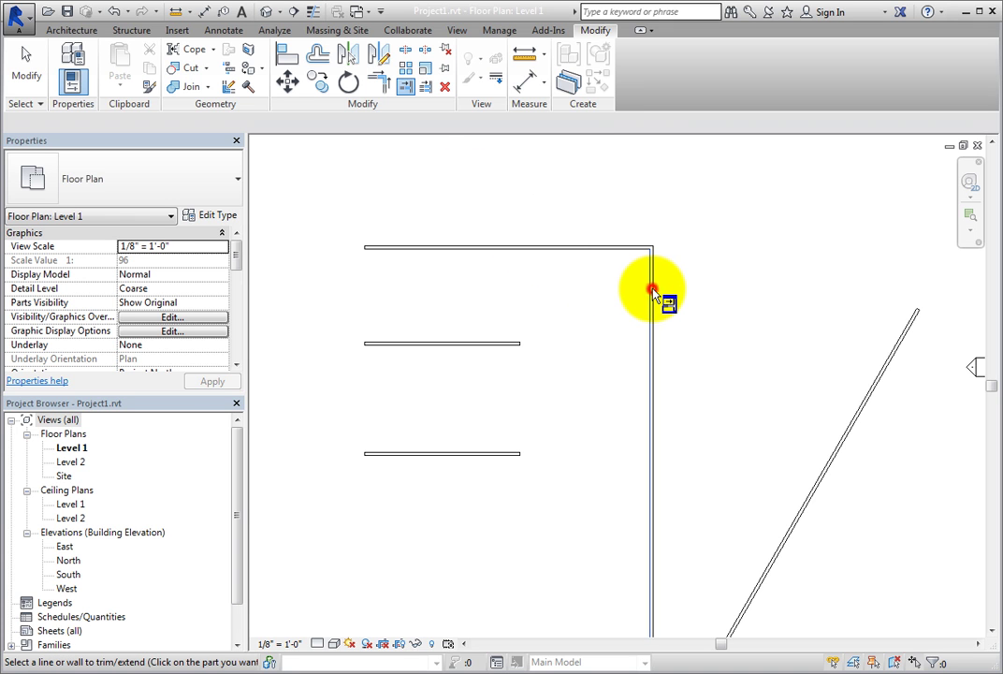
click(499, 346)
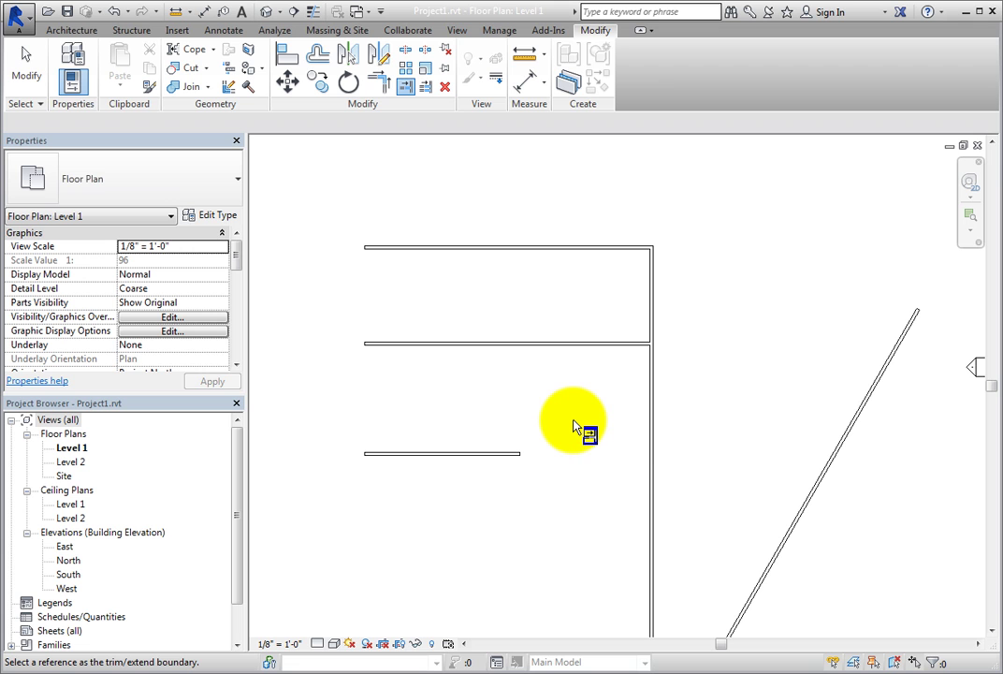
Extend the middle horizontal wall across to the sloping wall, and trim it back to the vertical wall
click(865, 398)
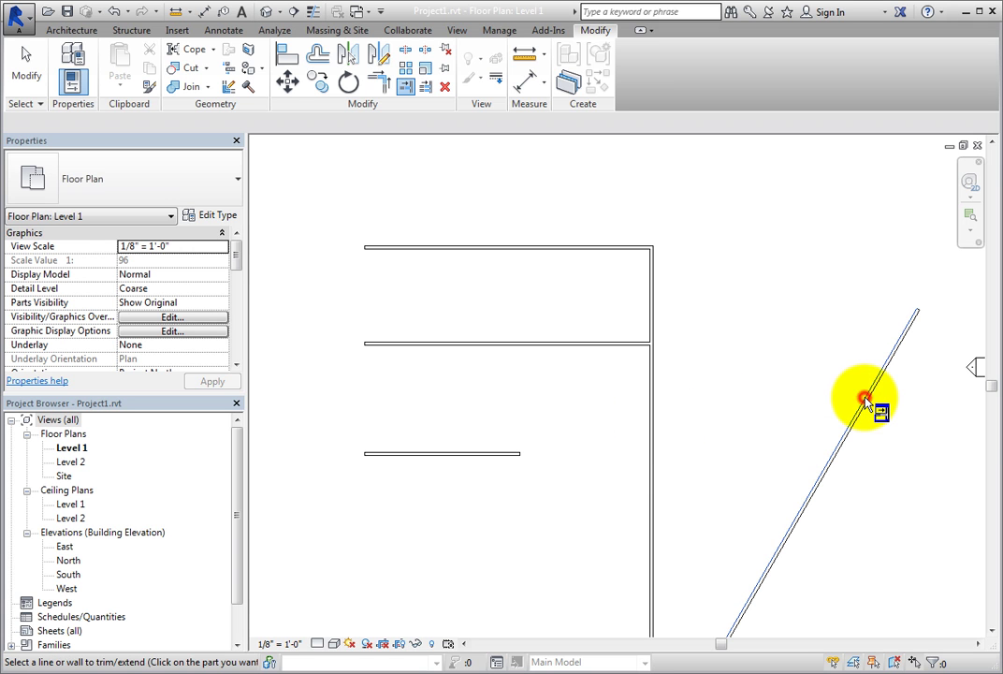
click(620, 347)
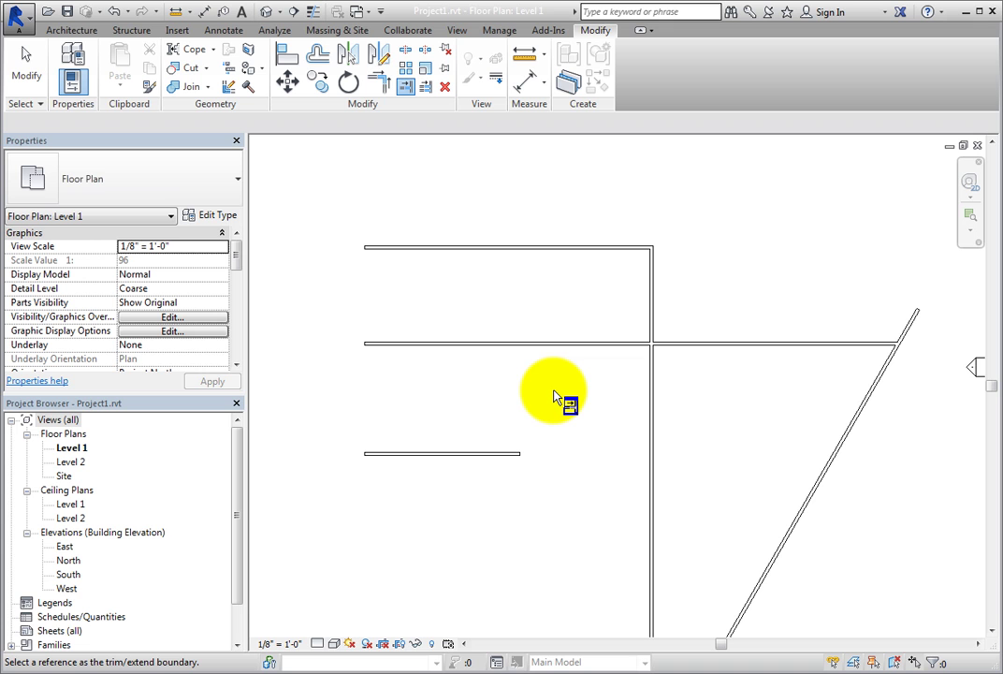
click(654, 369)
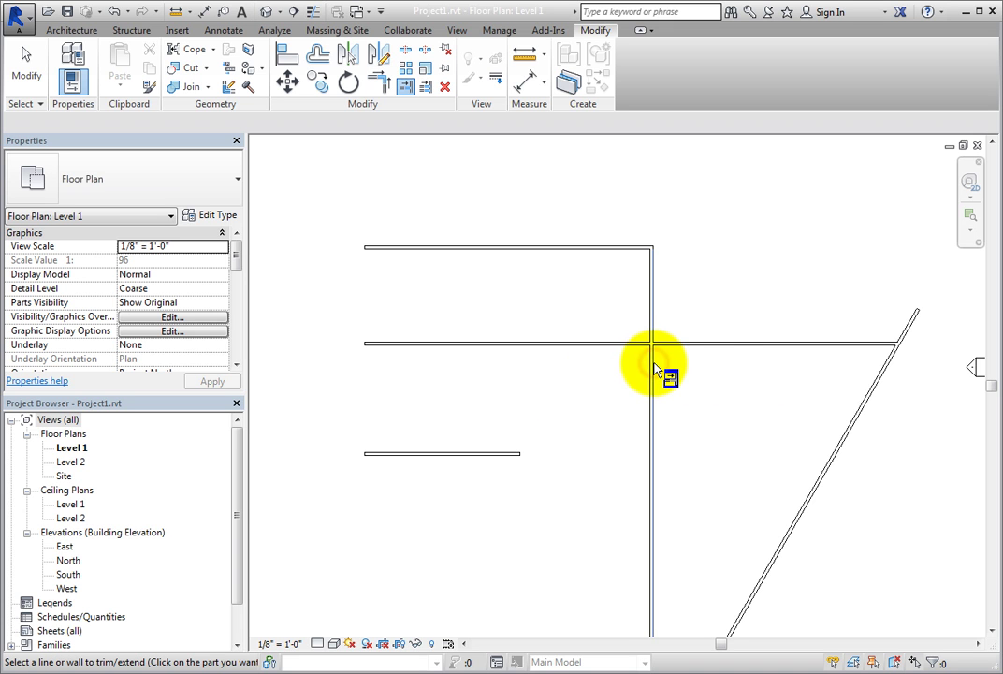
click(605, 346)
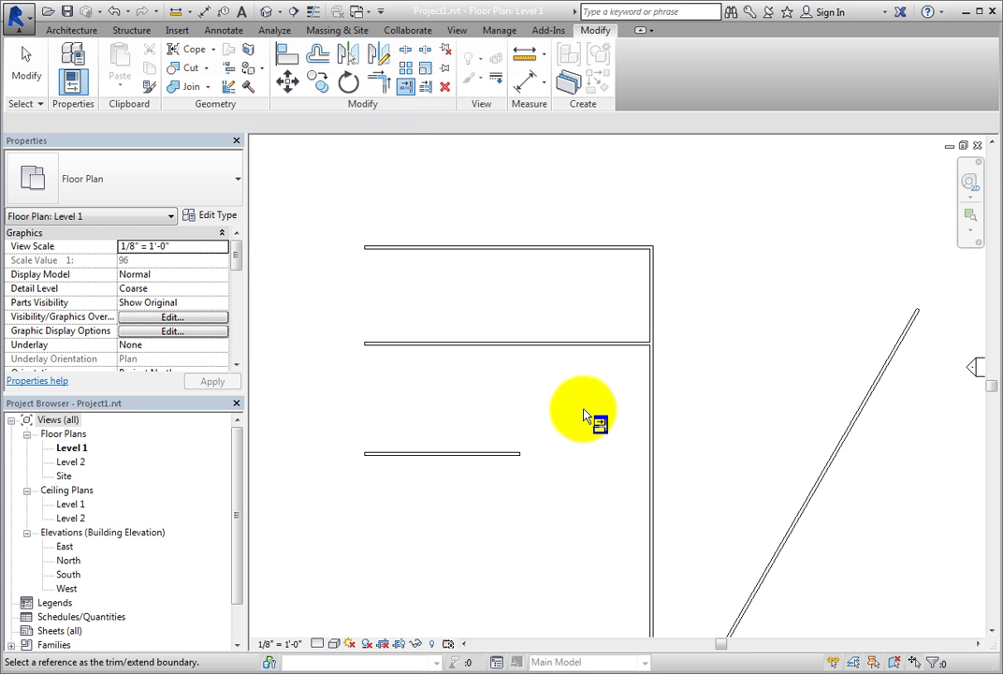
Use Trim/Extend Multiple Elements to extend all three horizontal walls, with the sloping wall as the boundary
click(426, 87)
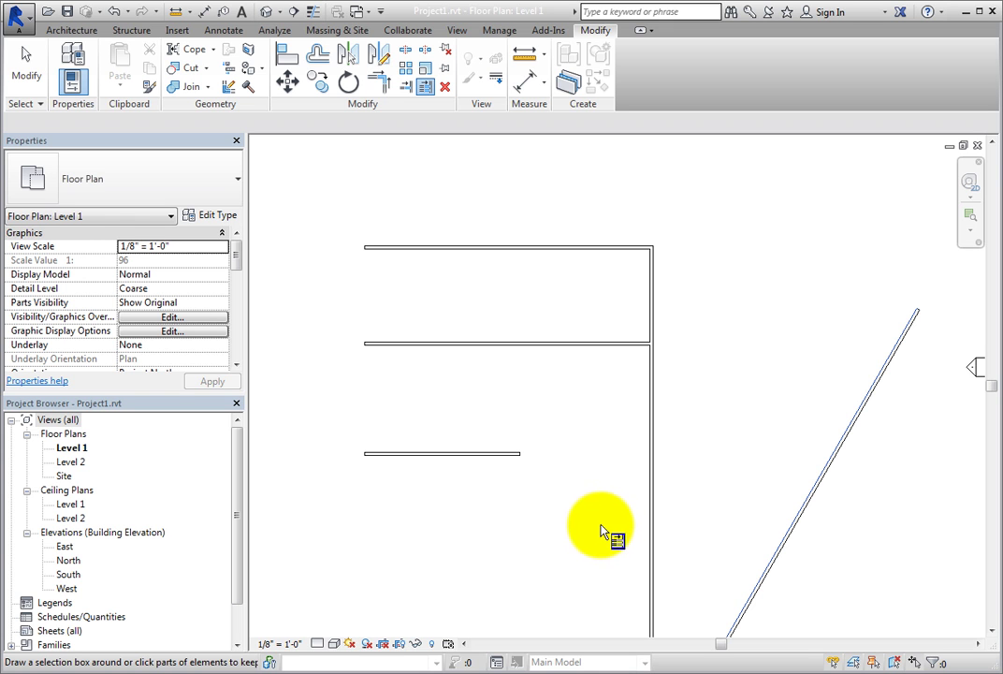
click(504, 460)
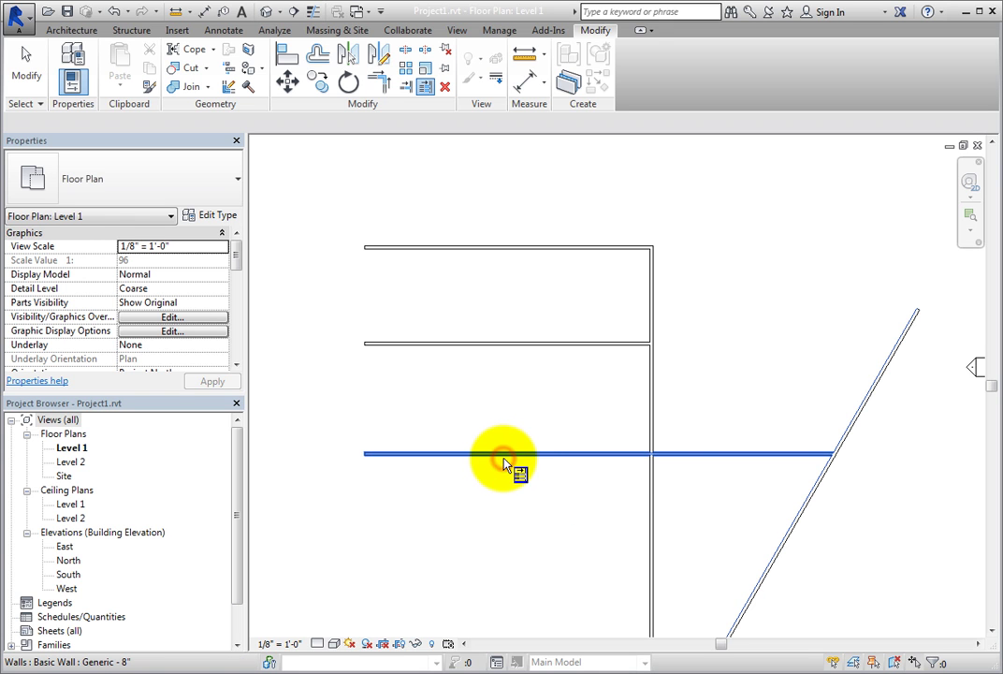
click(541, 347)
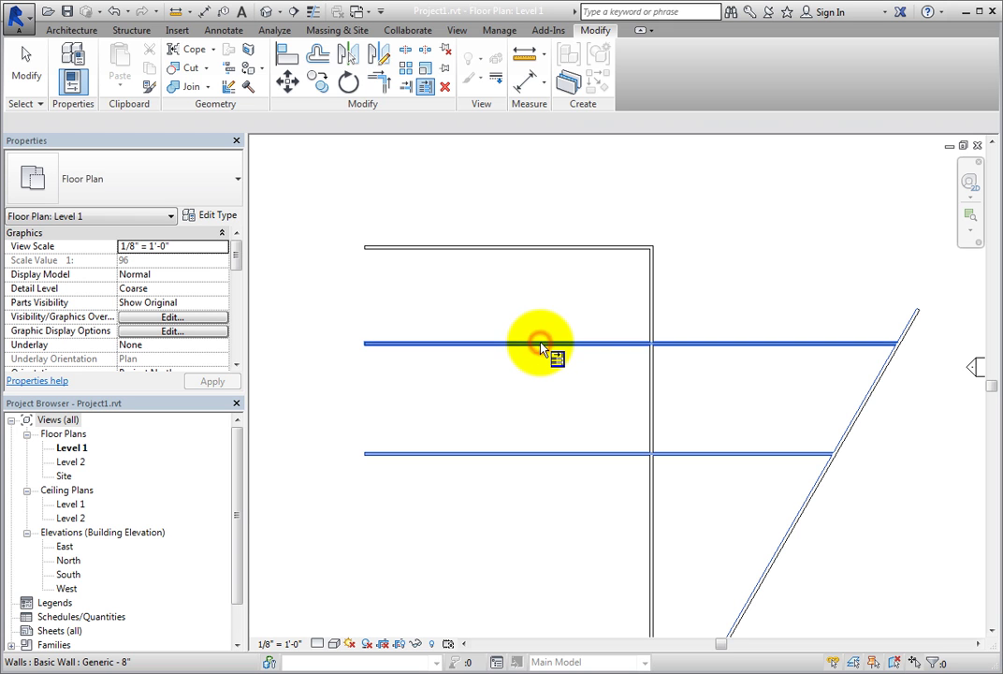
scroll(541, 332, down, 1)
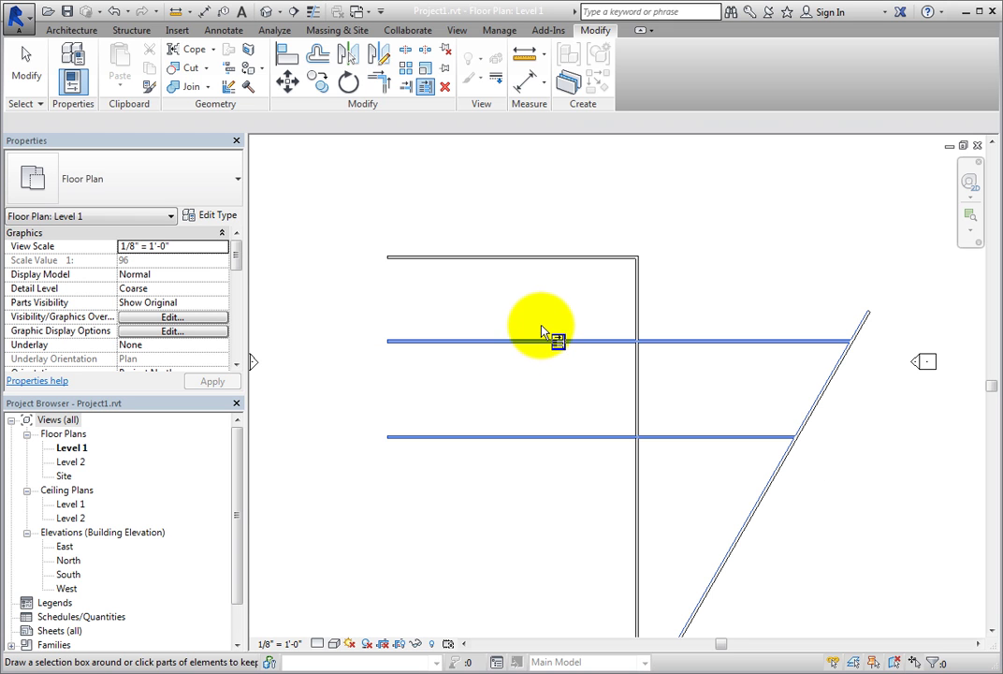
click(553, 260)
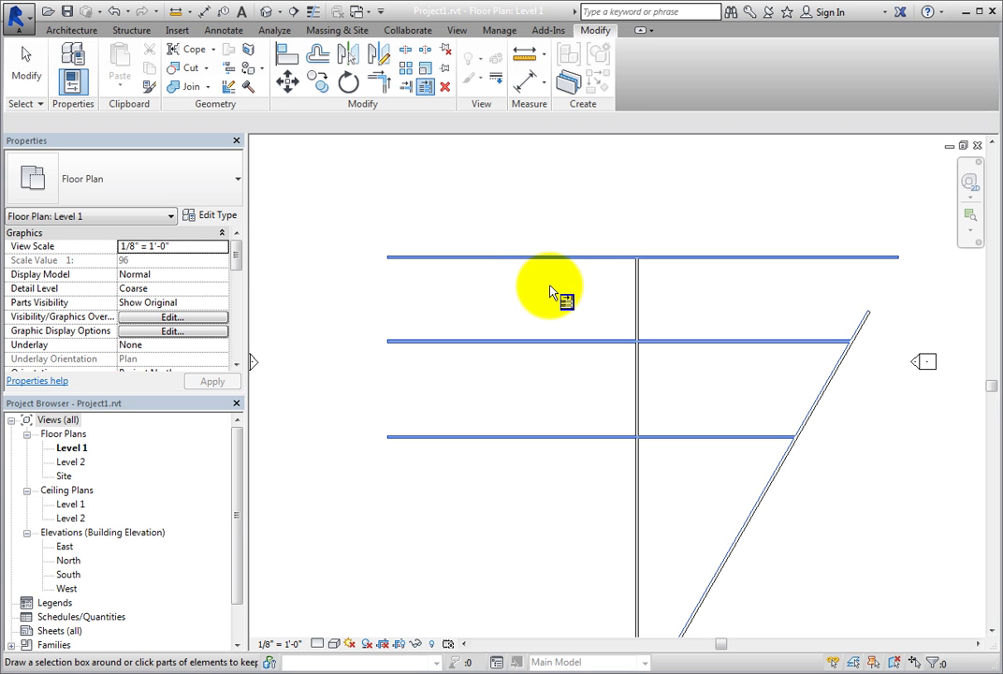
scroll(553, 290, down, 1)
middle_drag(677, 332, 637, 347)
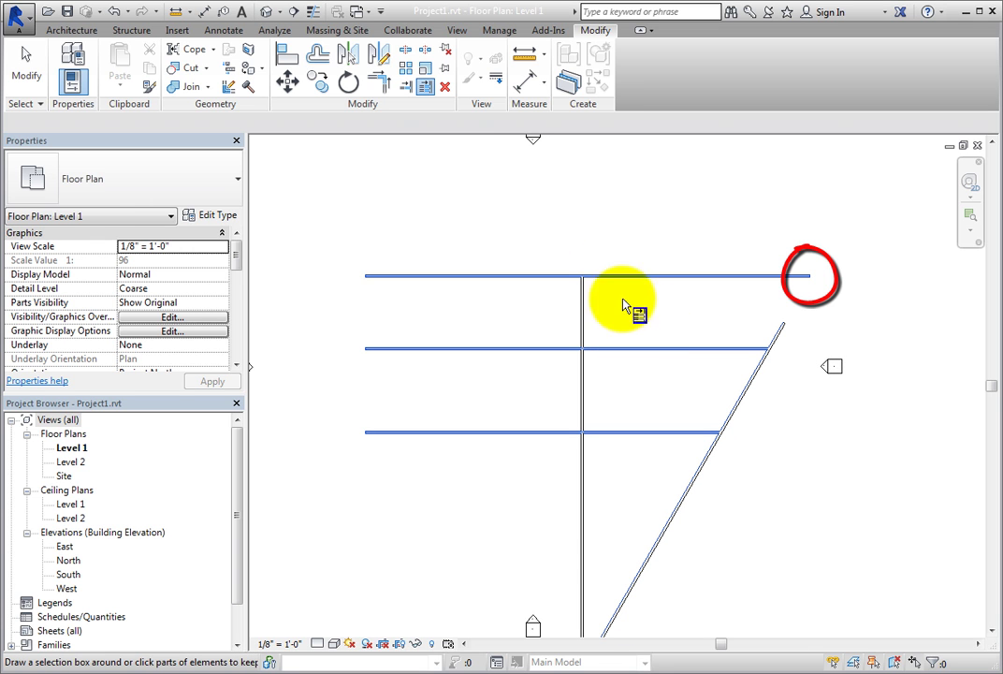
Trim all three horizontal walls back to the vertical wall in one crossing selection, keeping their portions west of it
click(425, 89)
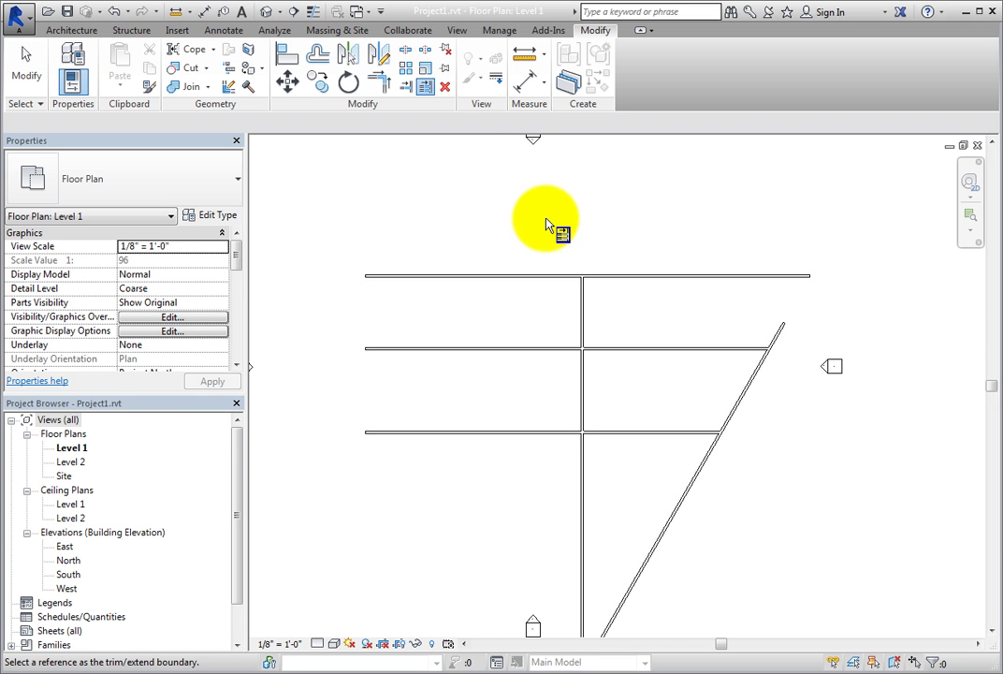
click(582, 304)
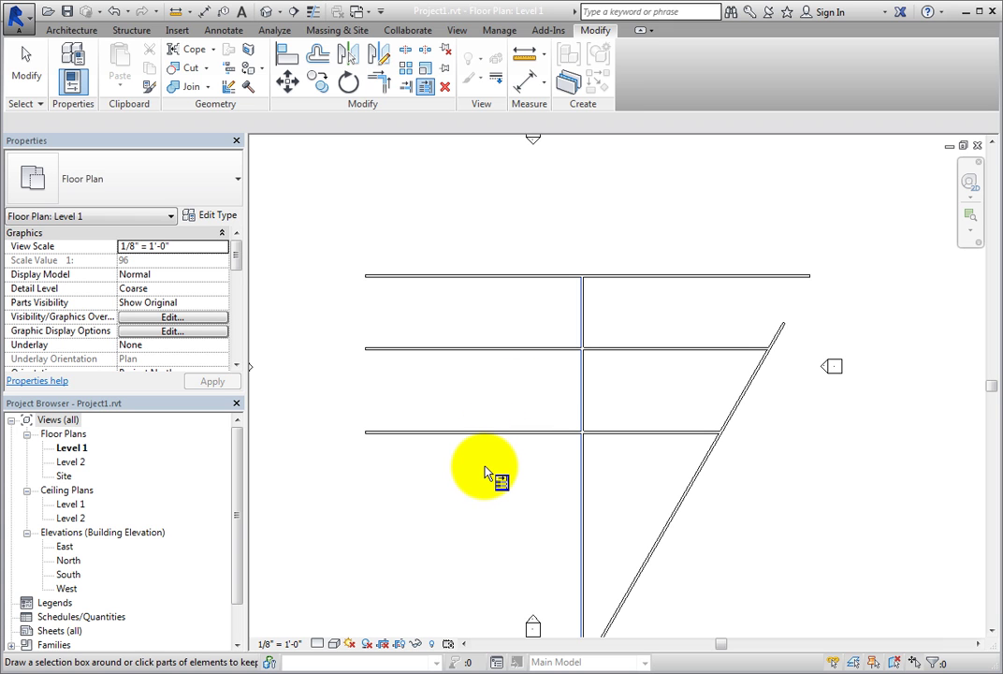
drag(498, 468, 441, 268)
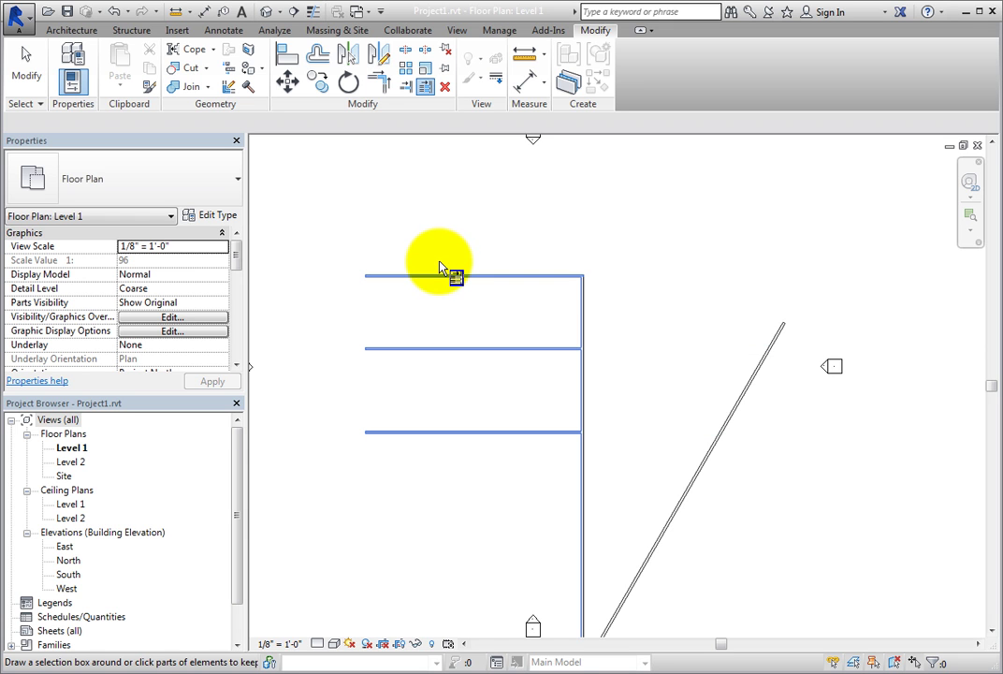